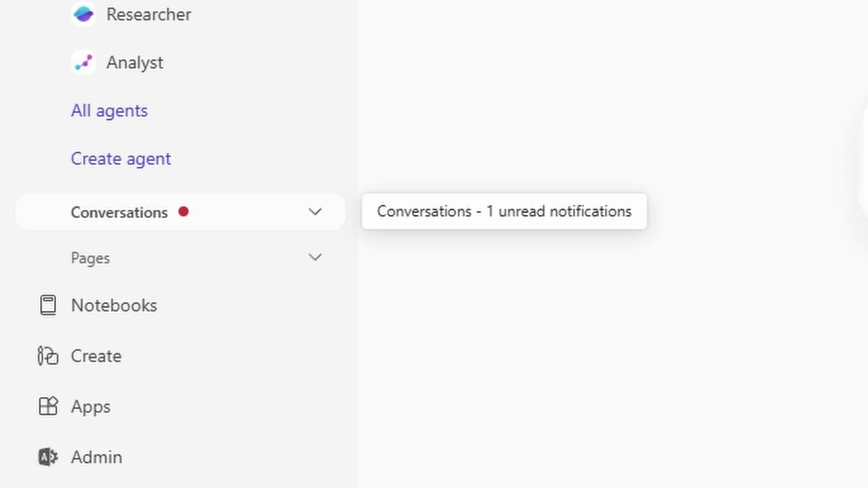
Step: Expand the Conversations list in the Copilot sidebar to show recent chats
left_click(315, 212)
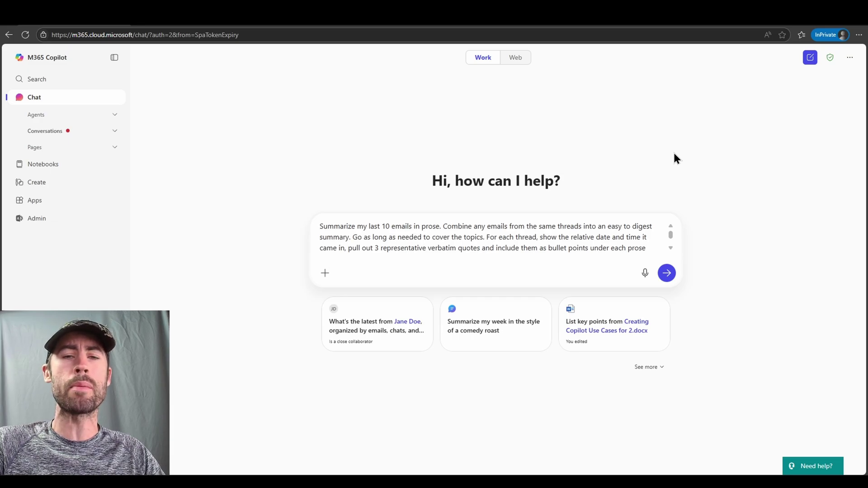
Step: Send the email-summary prompt so Copilot returns a thread-grouped prose summary of the 10 latest emails
key("Return")
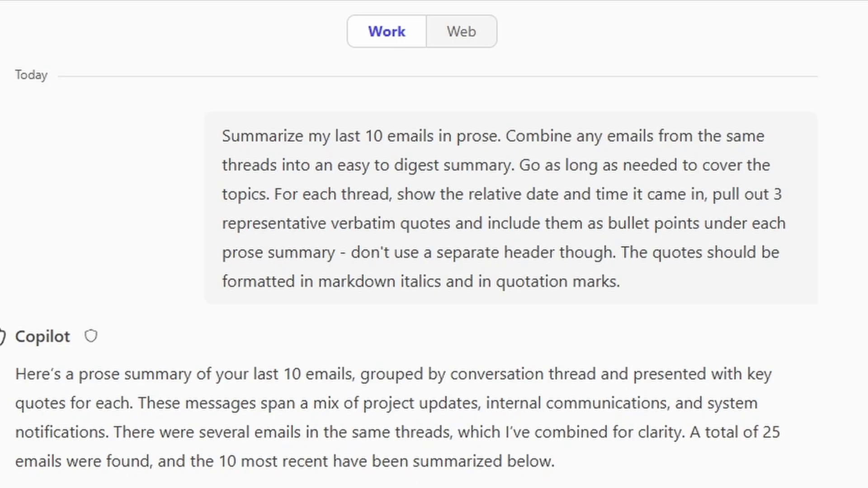
mouse_move(616, 130)
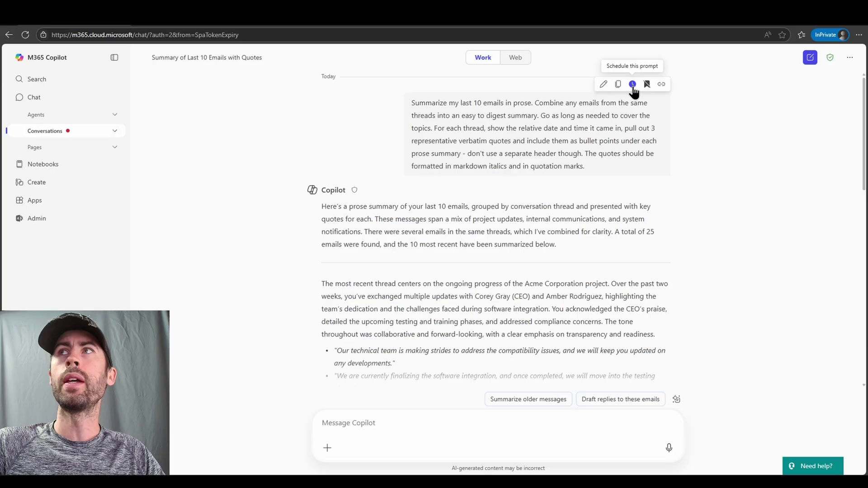
Step: Schedule the email-summary prompt to repeat every day at 10:00 AM for 15 runs
left_click(730, 94)
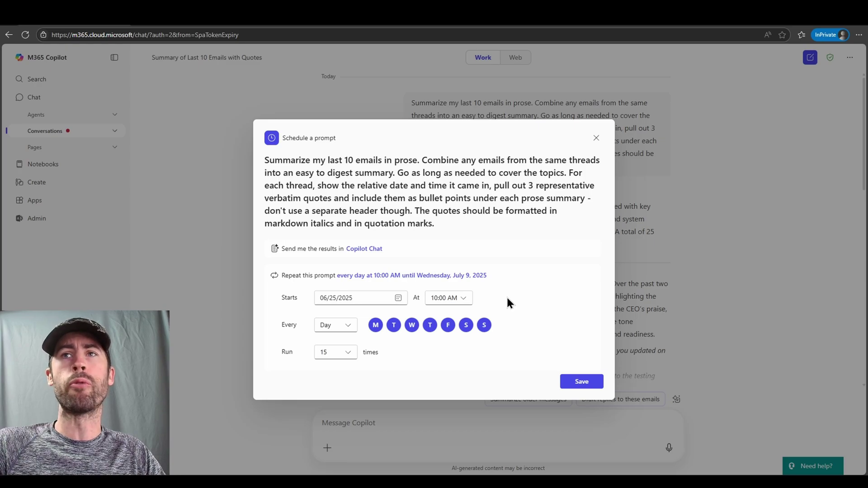
left_click(349, 328)
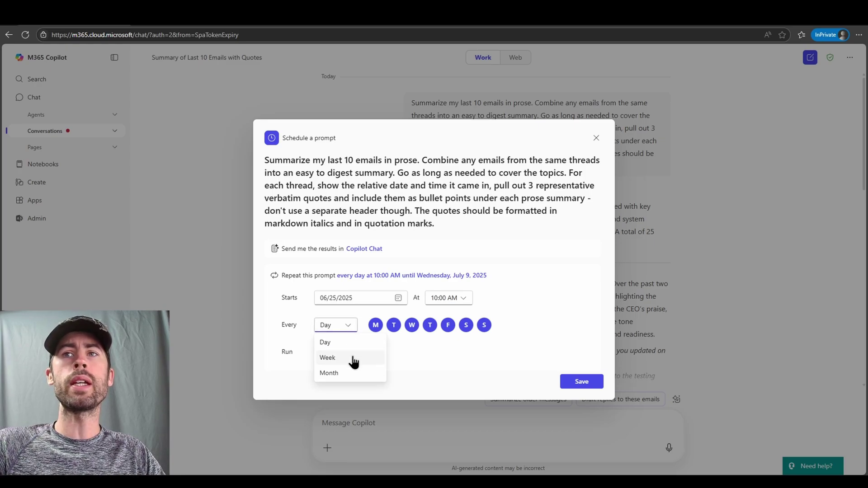
left_click(409, 347)
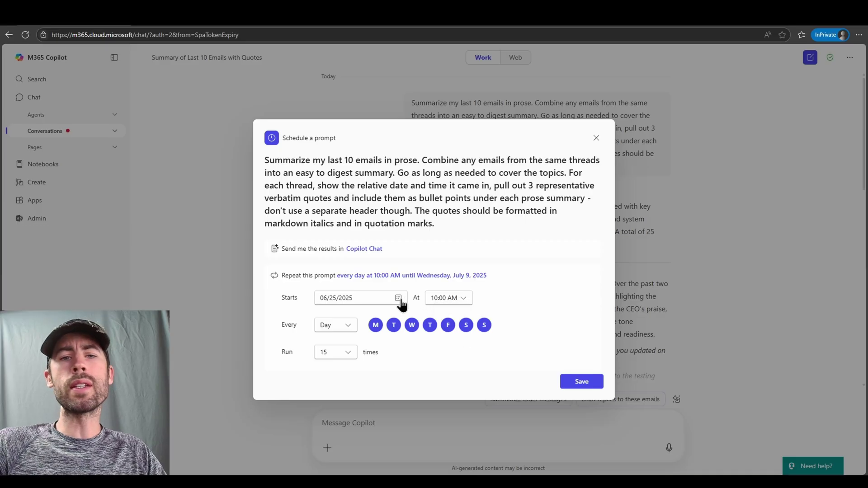
left_click(348, 353)
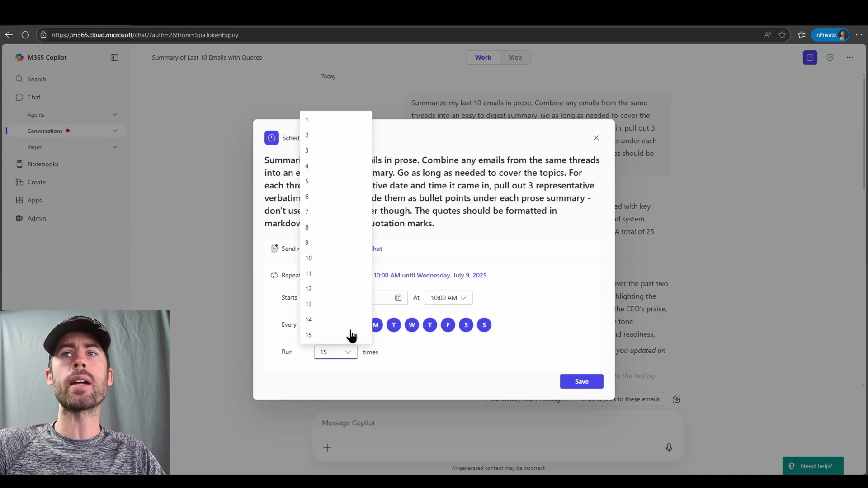
left_click(415, 361)
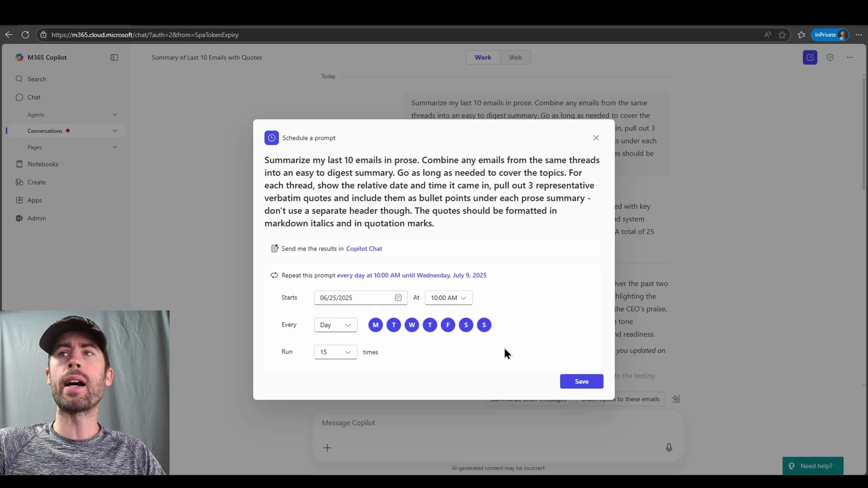
left_click(581, 382)
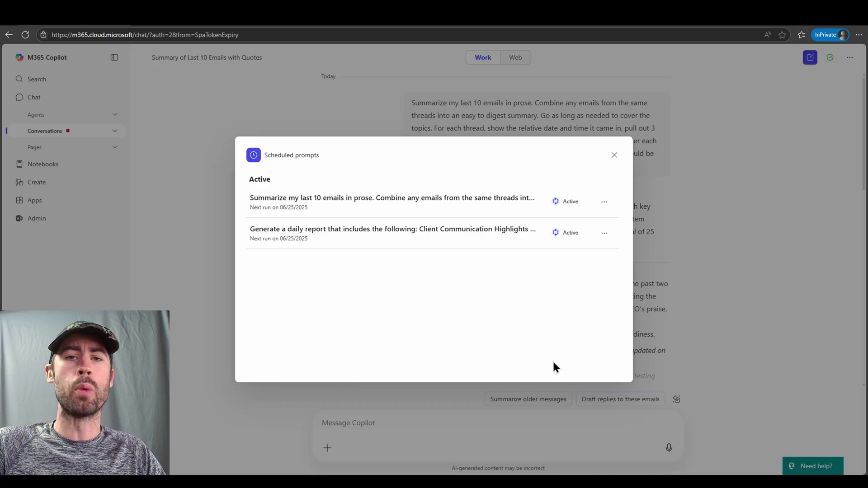
Step: Reopen Scheduled prompts to review the schedule's Run now, Turn off and Delete actions, then close it
left_click(742, 160)
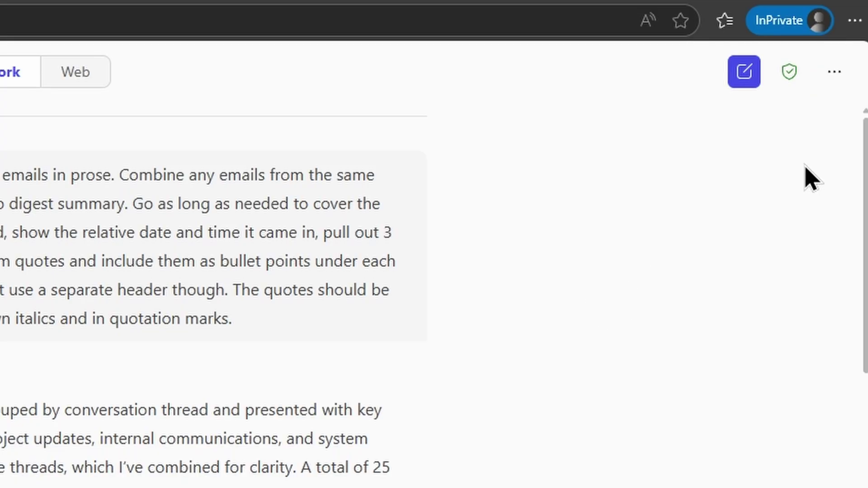
left_click(834, 72)
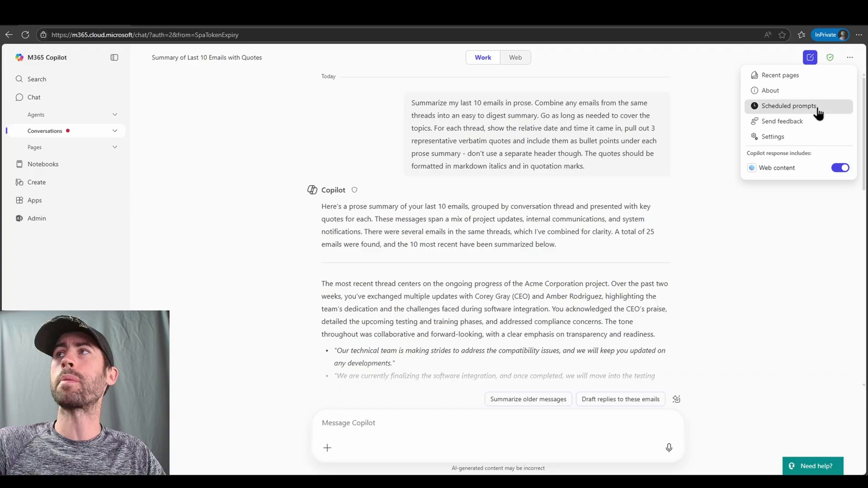
left_click(761, 189)
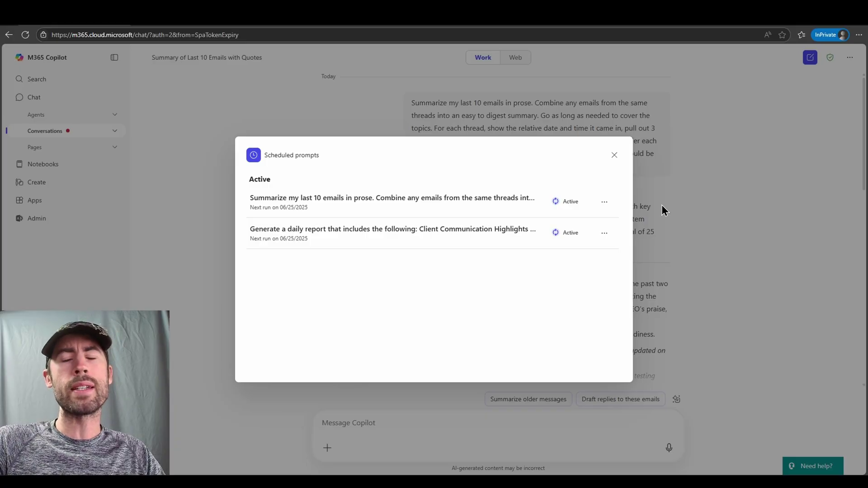
left_click(605, 202)
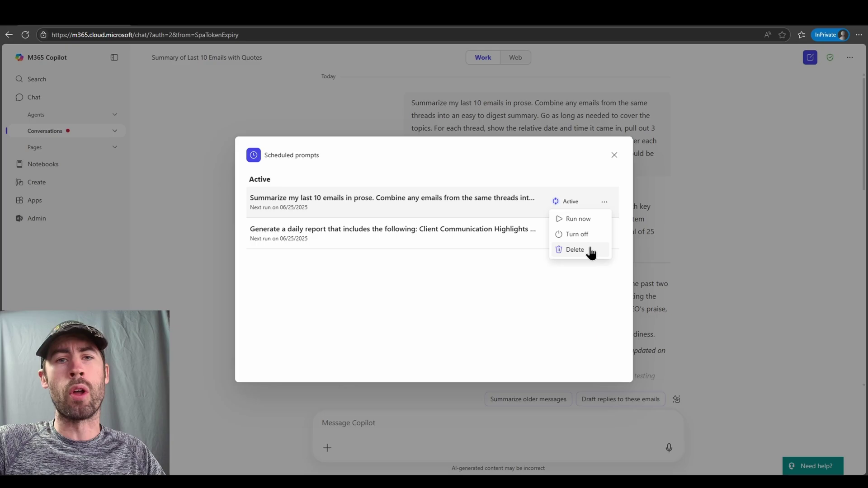
left_click(729, 210)
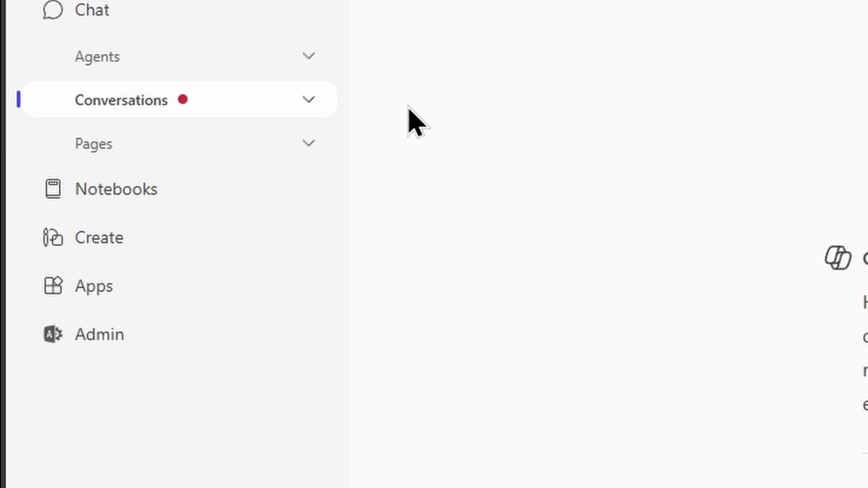
Step: Open the 'Comprehensive Daily Report' chat from the sidebar's Conversations list
left_click(308, 100)
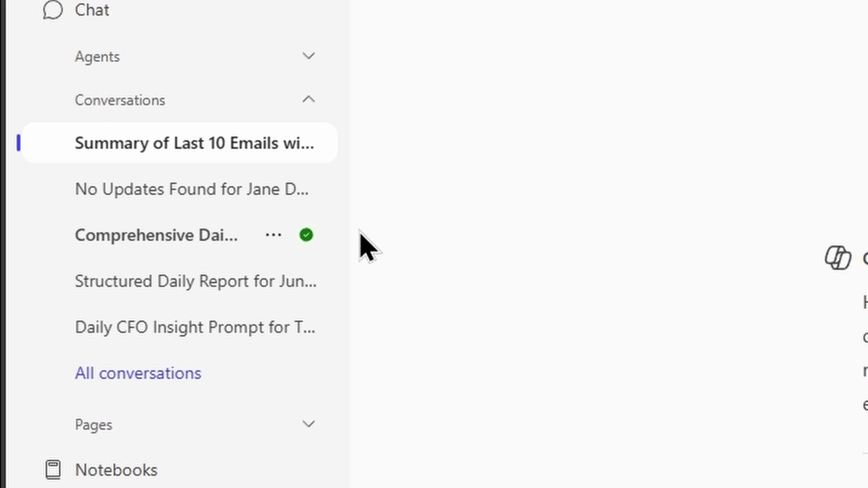
left_click(332, 252)
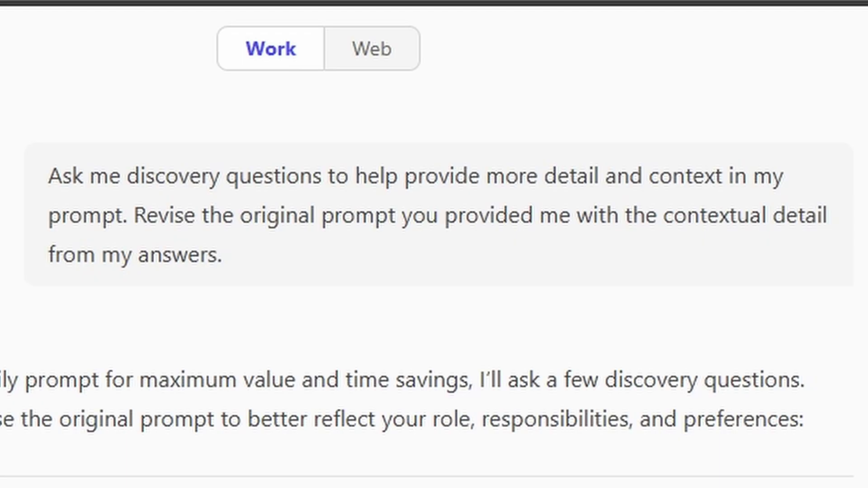
scroll(434, 271, "down", 2)
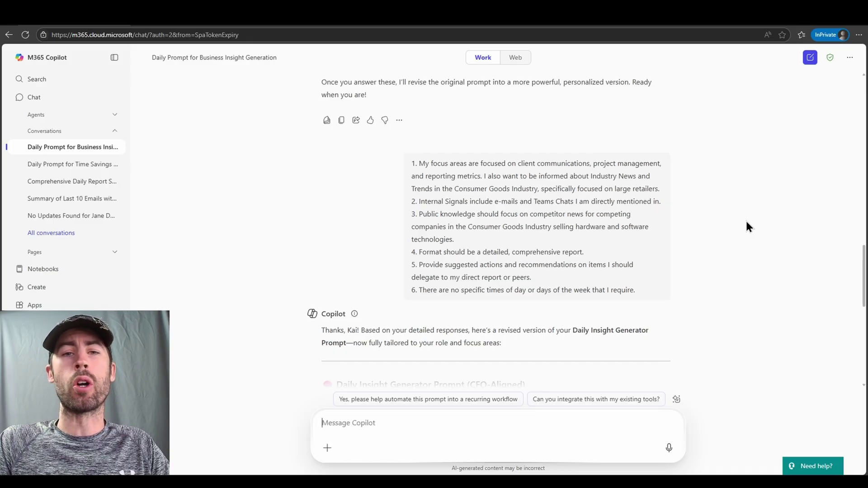
scroll(746, 221, "down", 6)
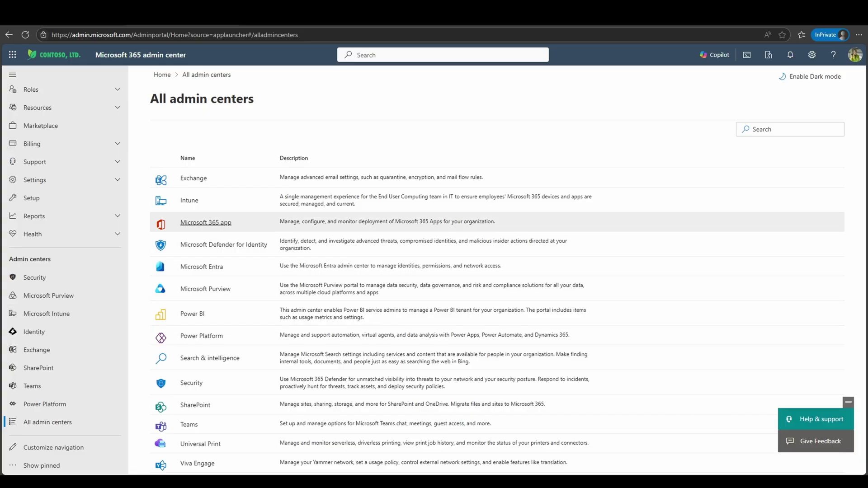
Step: Go to Customization > Policy Management in the Microsoft 365 Apps admin center
left_click(221, 223)
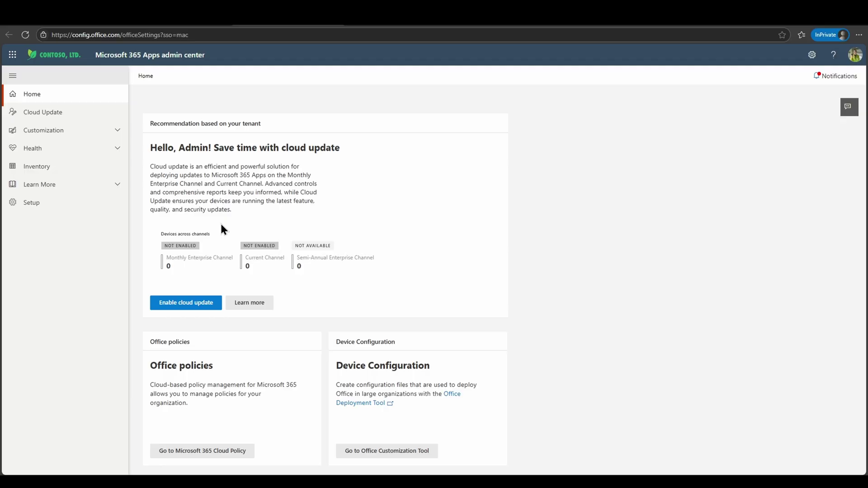
left_click(118, 134)
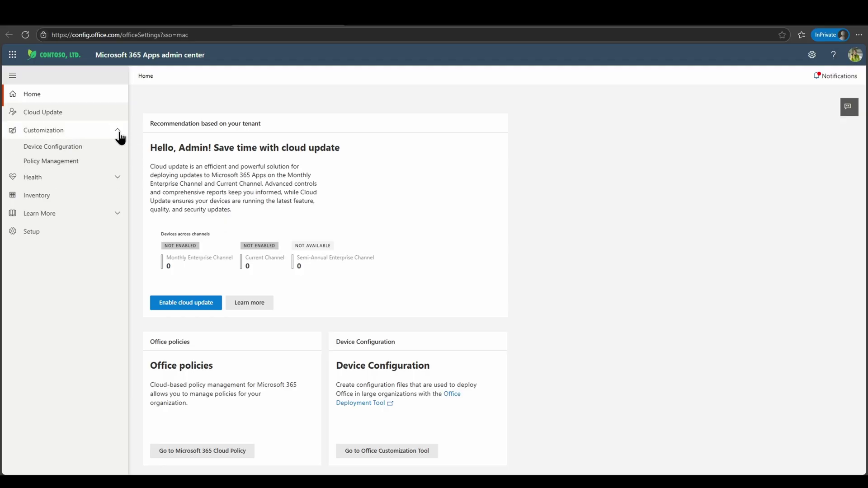
left_click(76, 164)
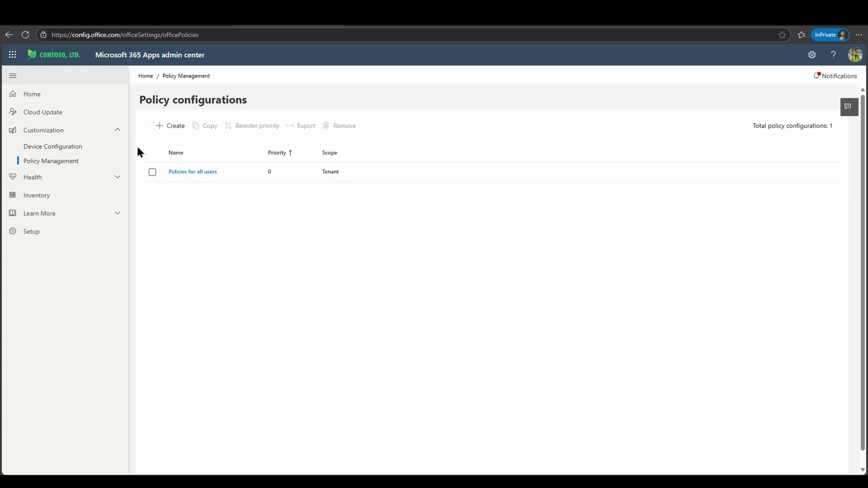
Step: Create a new policy configuration named 'Test'
left_click(180, 130)
left_click(305, 165)
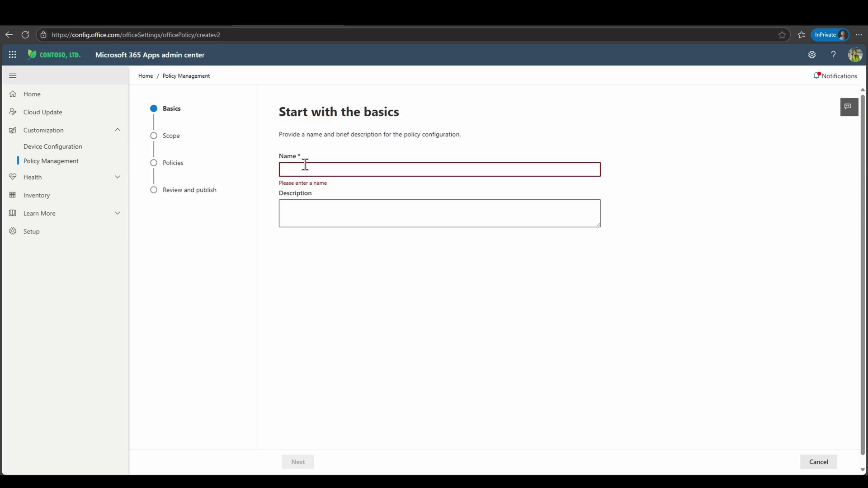
type("Test")
left_click(299, 462)
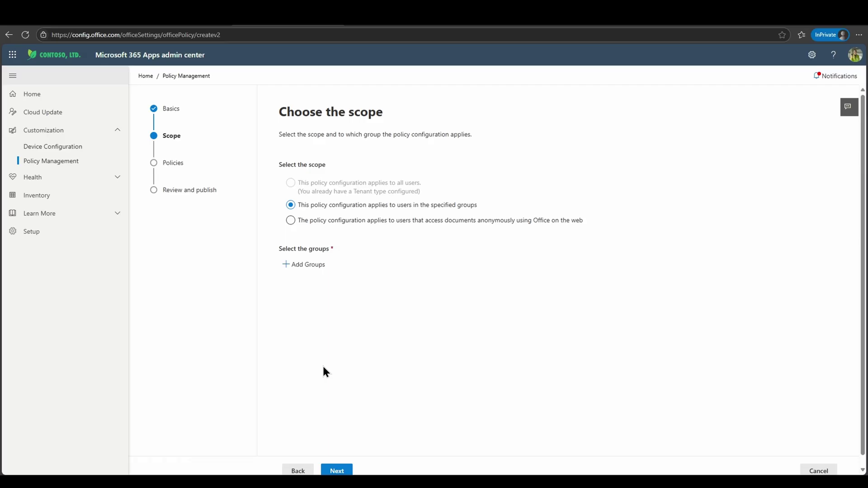
Step: Scope the Test policy to the IT Support group and continue to Configure Settings
left_click(312, 270)
left_click(706, 110)
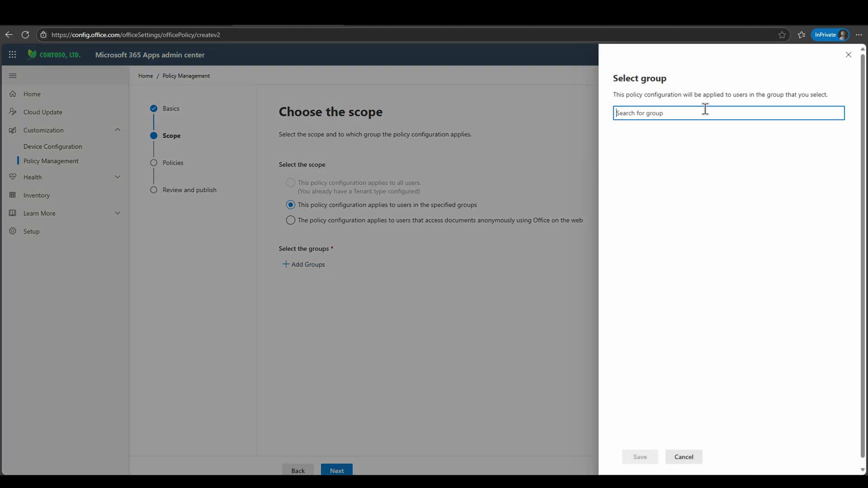
type("IT Support")
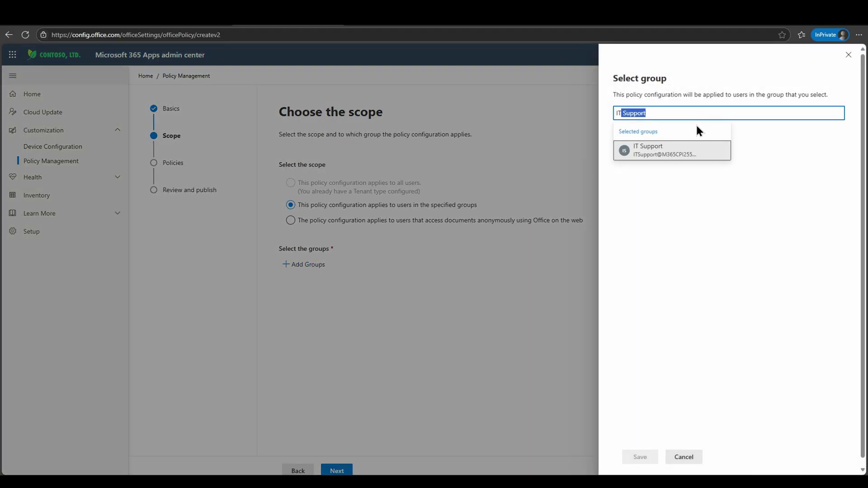
left_click(681, 157)
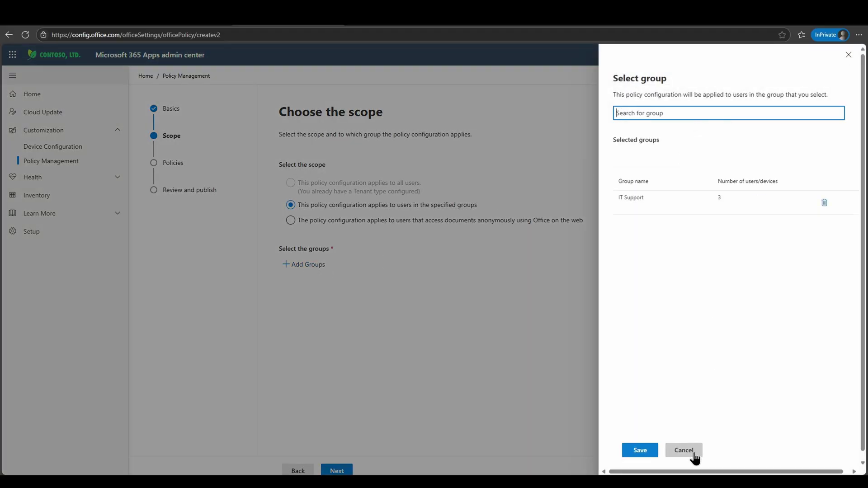
left_click(650, 452)
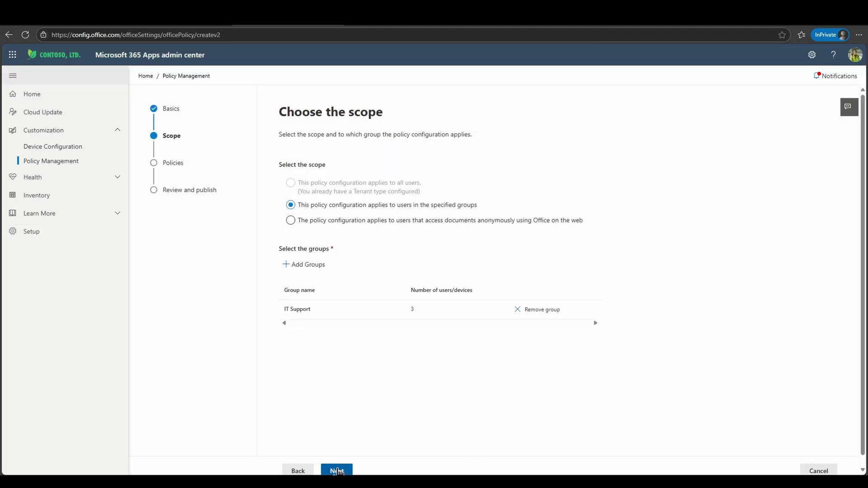
left_click(337, 472)
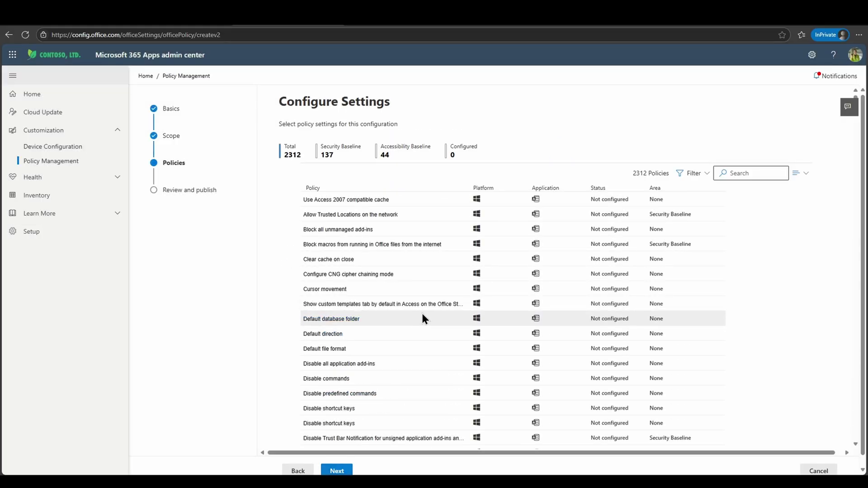
Step: Search the policy settings for 'optional' and widen the Policy column to show full names
left_click(741, 175)
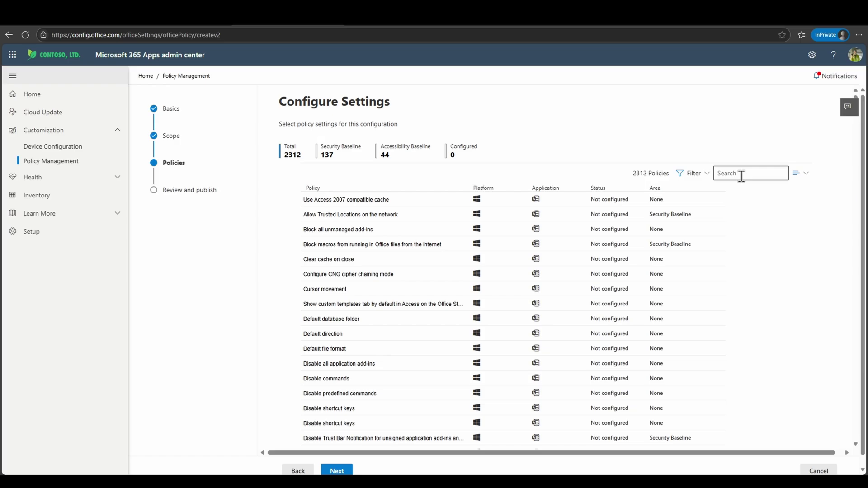
type("optional")
key("Return")
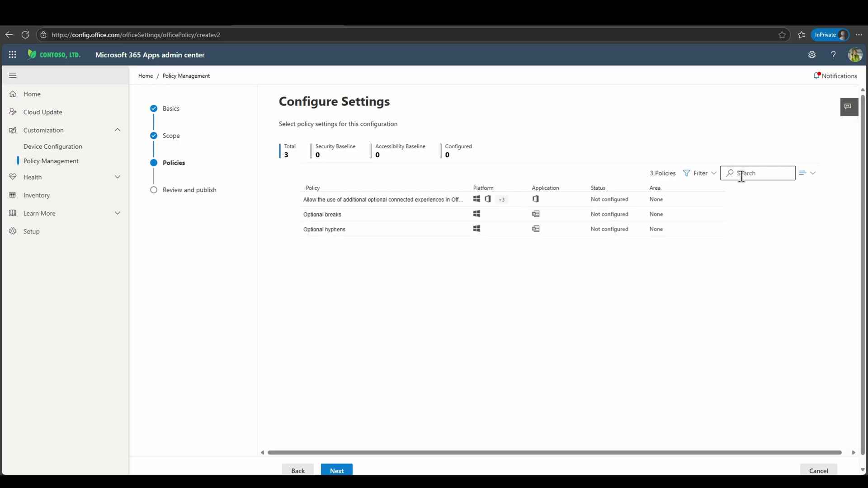
left_click_drag(468, 188, 529, 188)
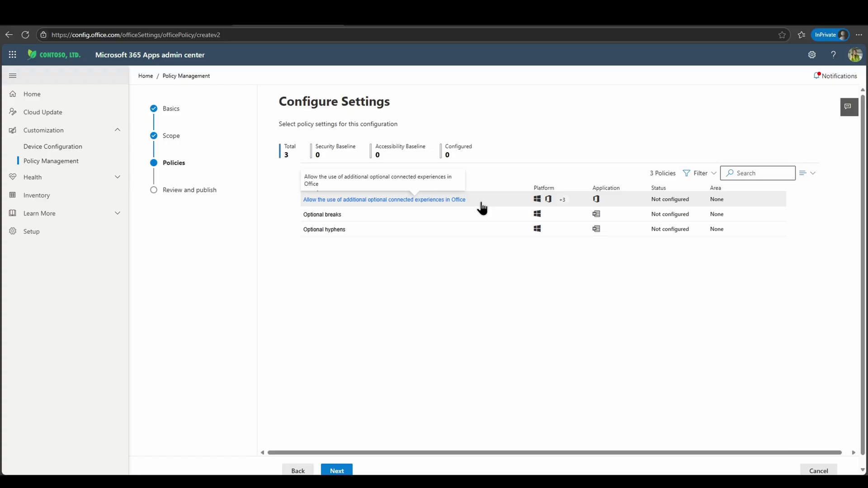
Step: Inspect the 'Allow the use of additional optional connected experiences in Office' setting, leaving it Not configured
left_click(457, 202)
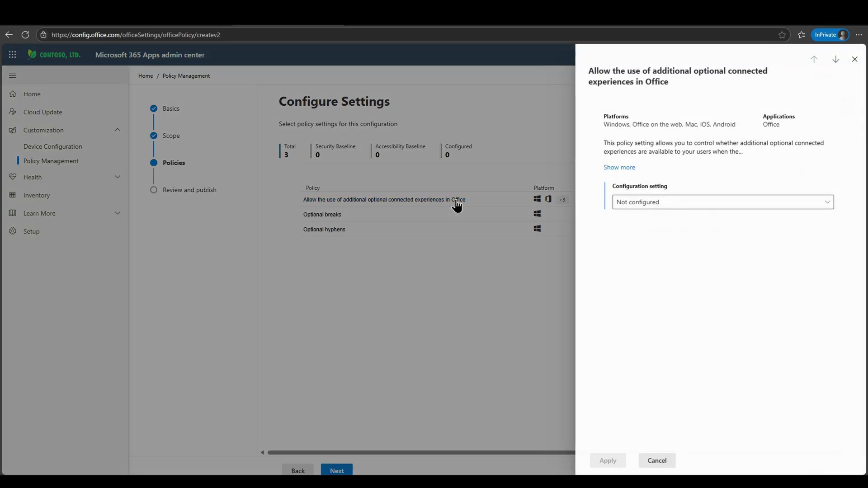
left_click(655, 206)
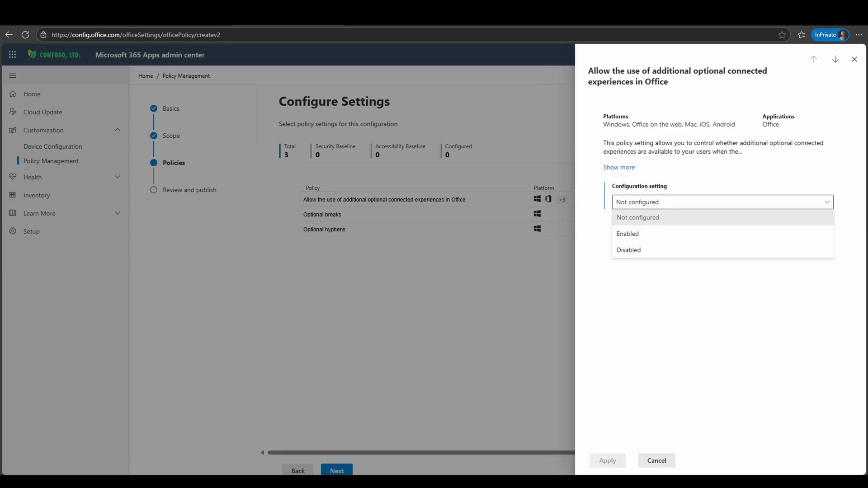
key("Escape")
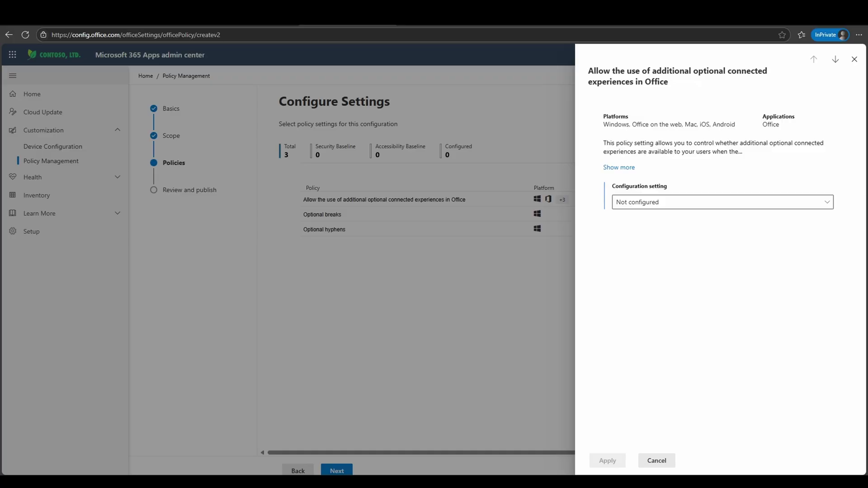